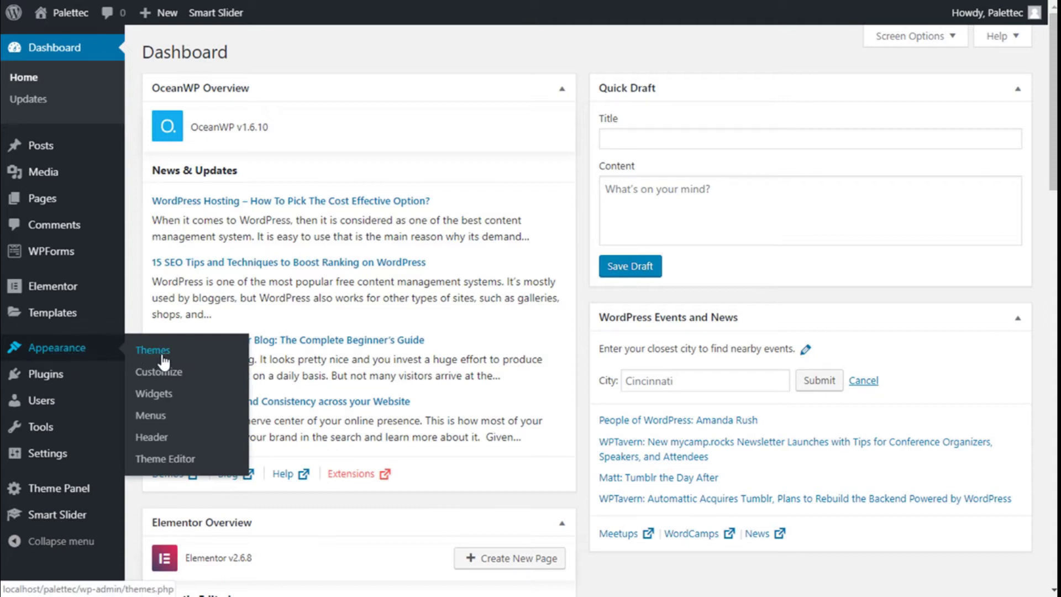
Open the theme Customizer from the Appearance menu on the Dashboard
click(164, 376)
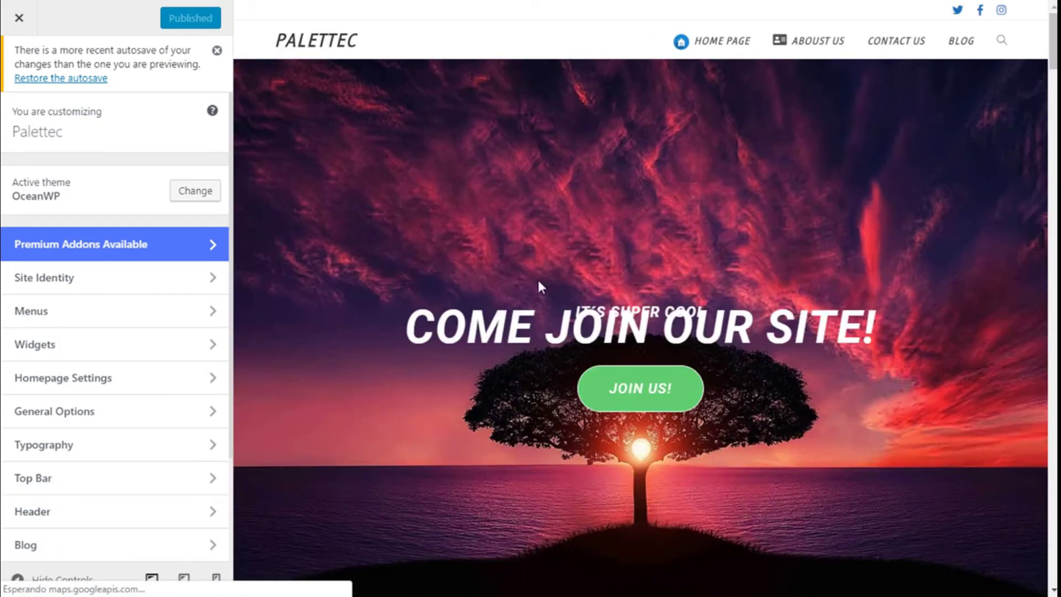
scroll(178, 308, down, 1)
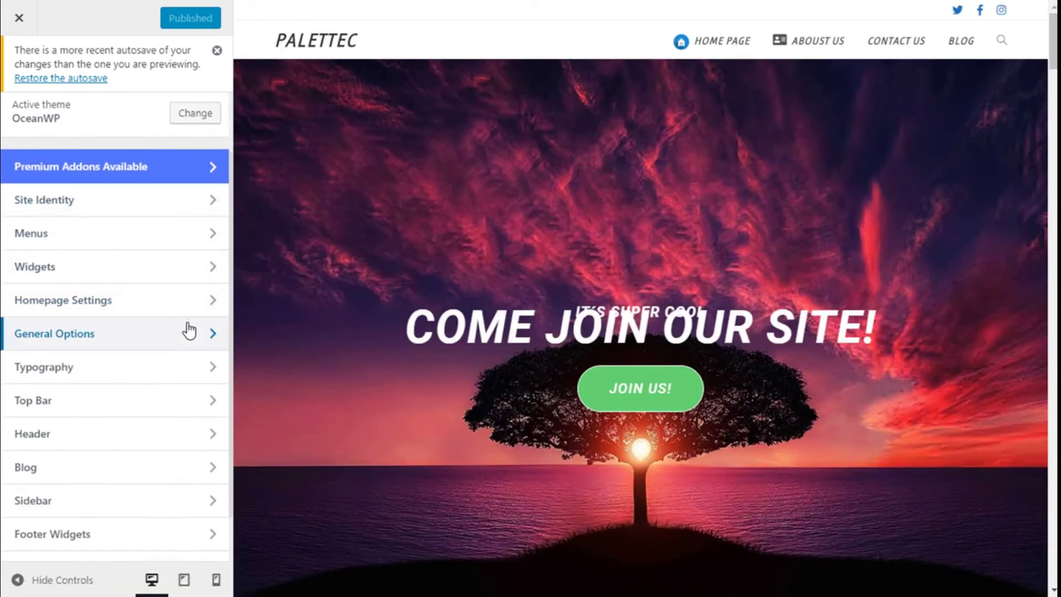
scroll(153, 336, down, 1)
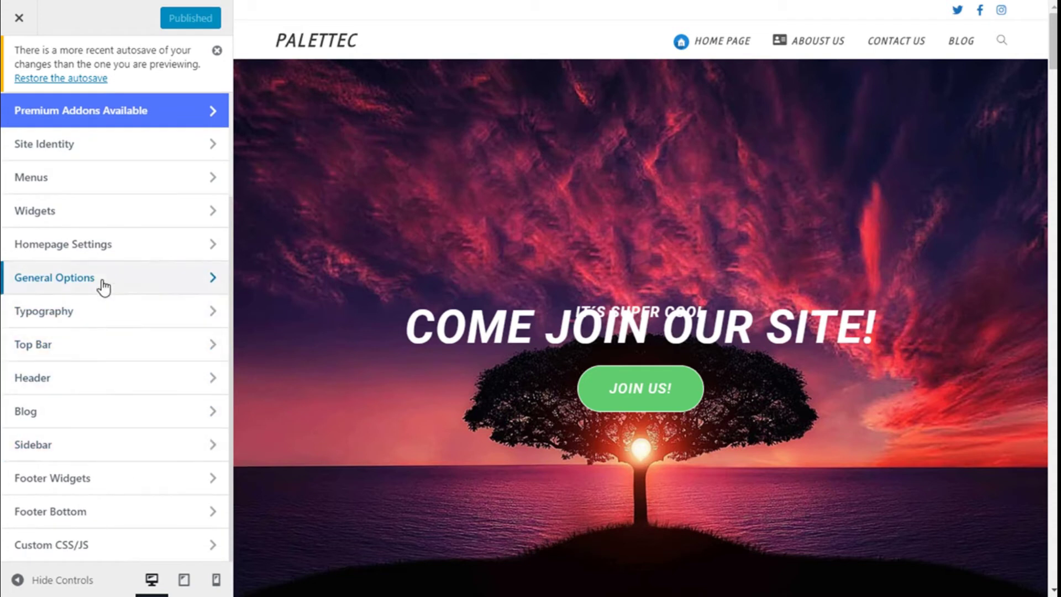
Show the Page Title breadcrumb settings under General Options
click(214, 278)
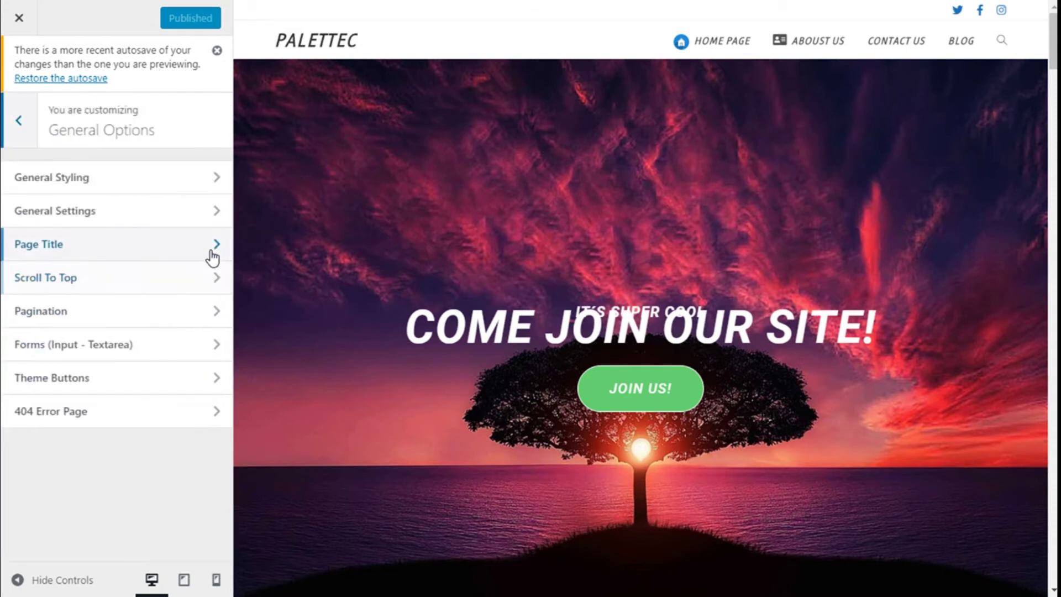
click(212, 249)
scroll(209, 204, down, 3)
scroll(207, 208, down, 3)
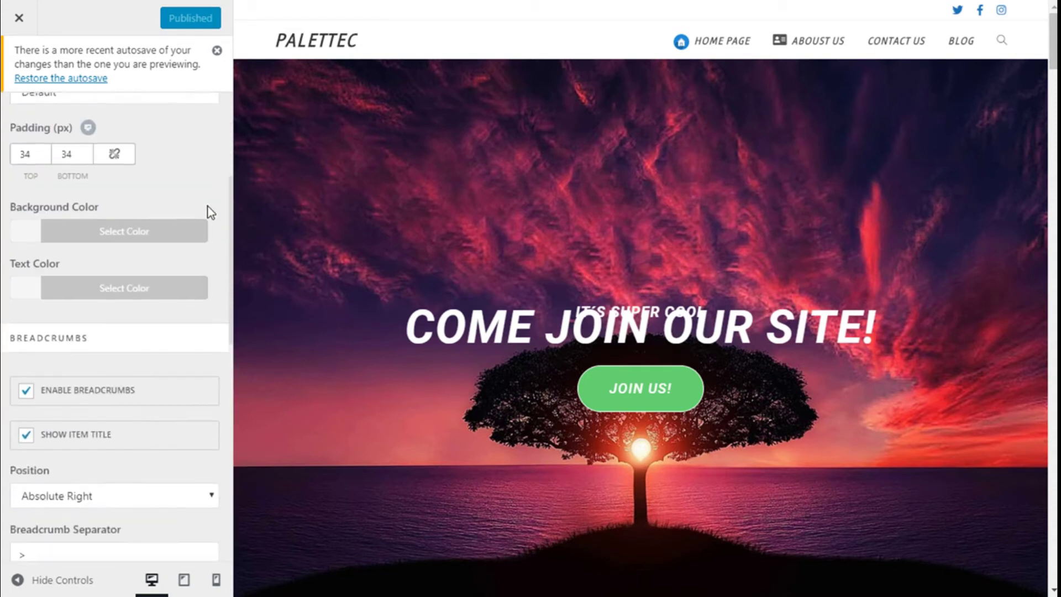
scroll(208, 206, down, 3)
scroll(200, 209, down, 2)
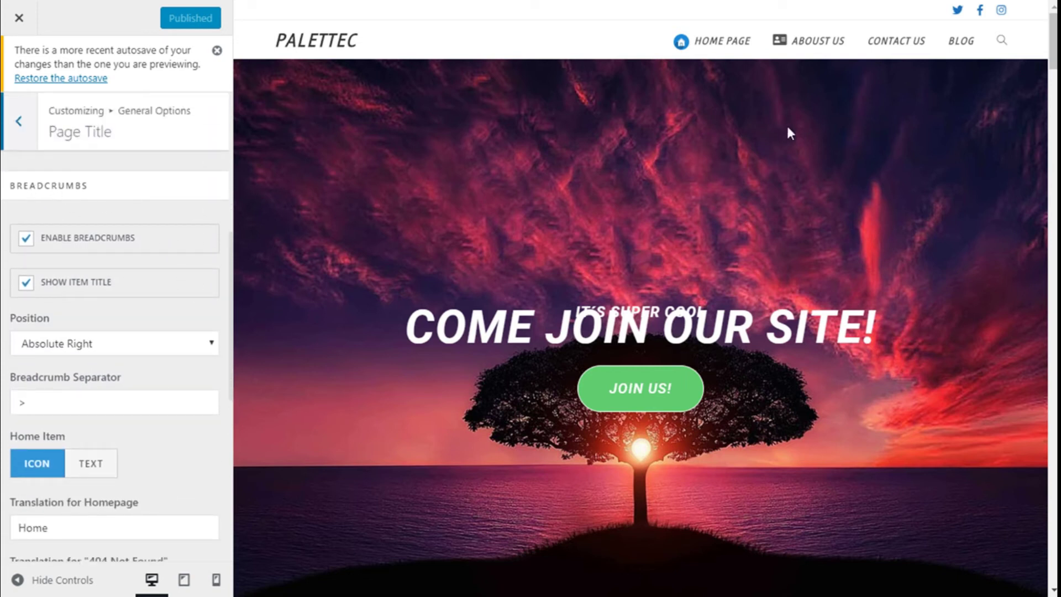
Search the preview site for 'post' using the suggested term
click(1002, 41)
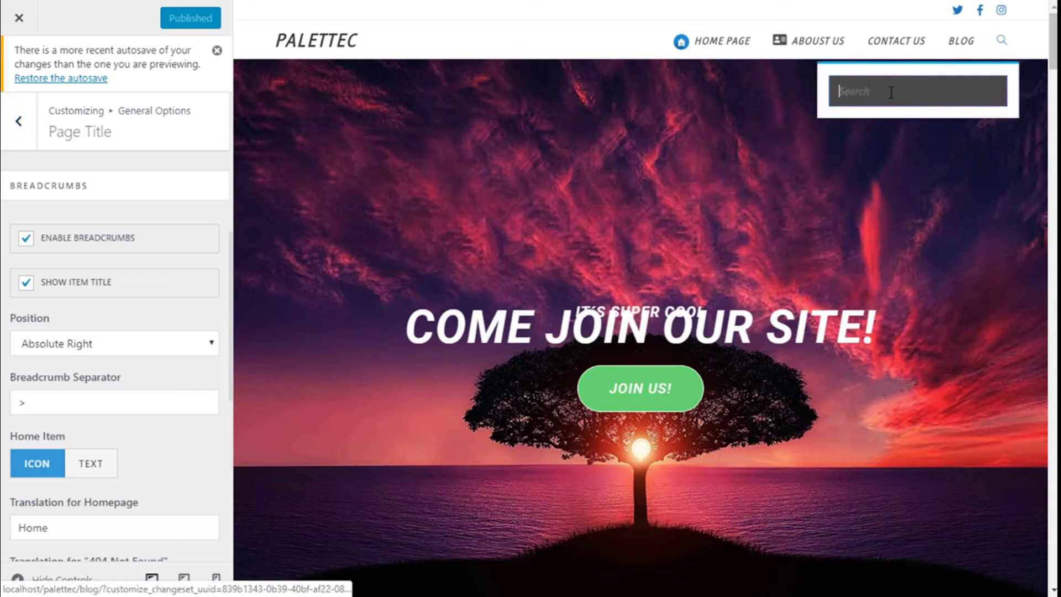
click(887, 91)
text(po)
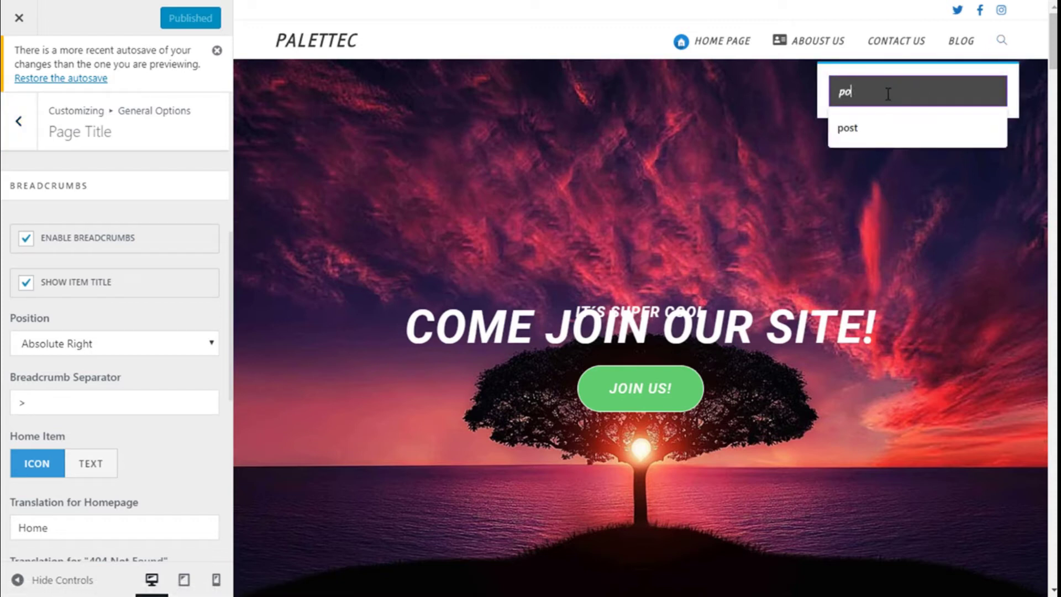
click(864, 129)
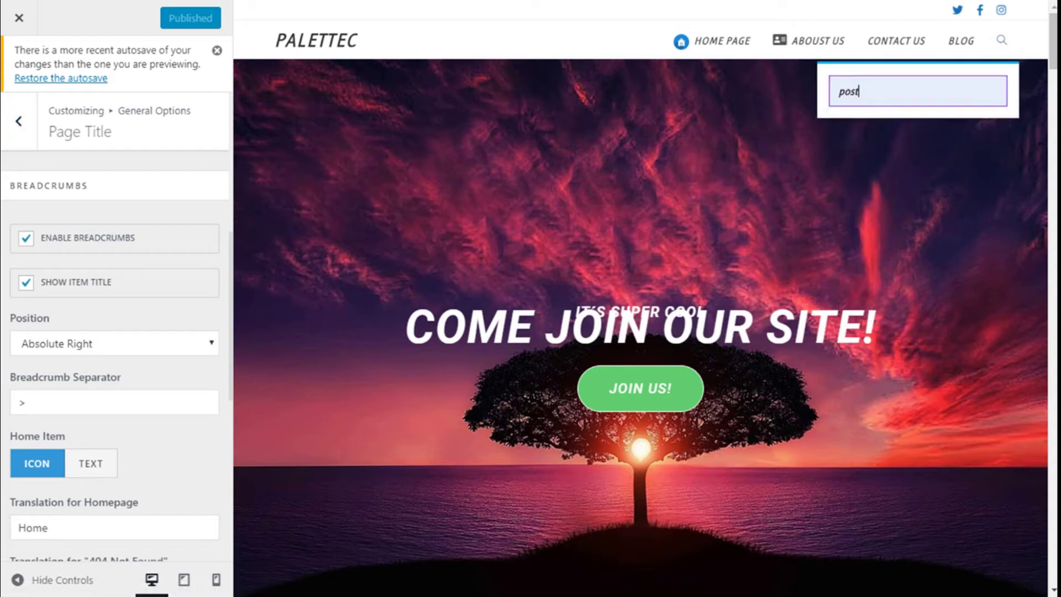
key(Return)
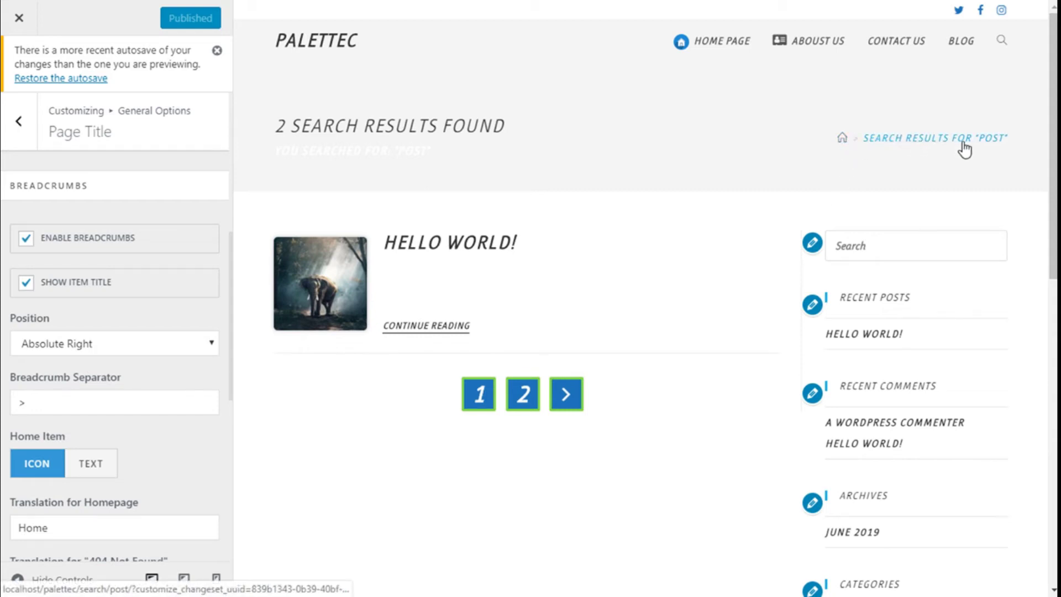
scroll(141, 178, down, 1)
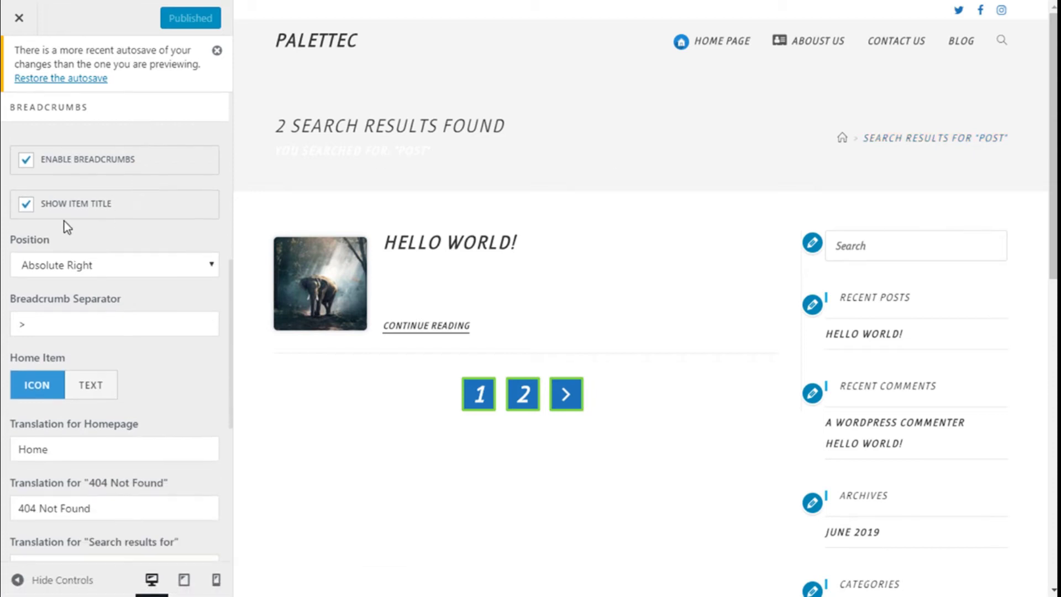
scroll(63, 221, up, 1)
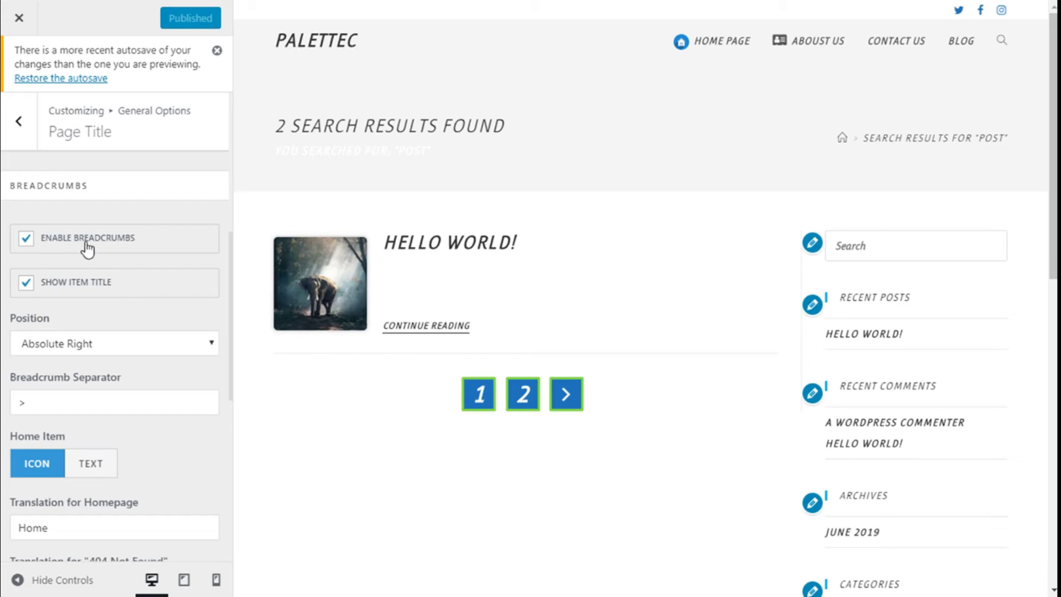
scroll(30, 249, down, 1)
scroll(184, 210, down, 1)
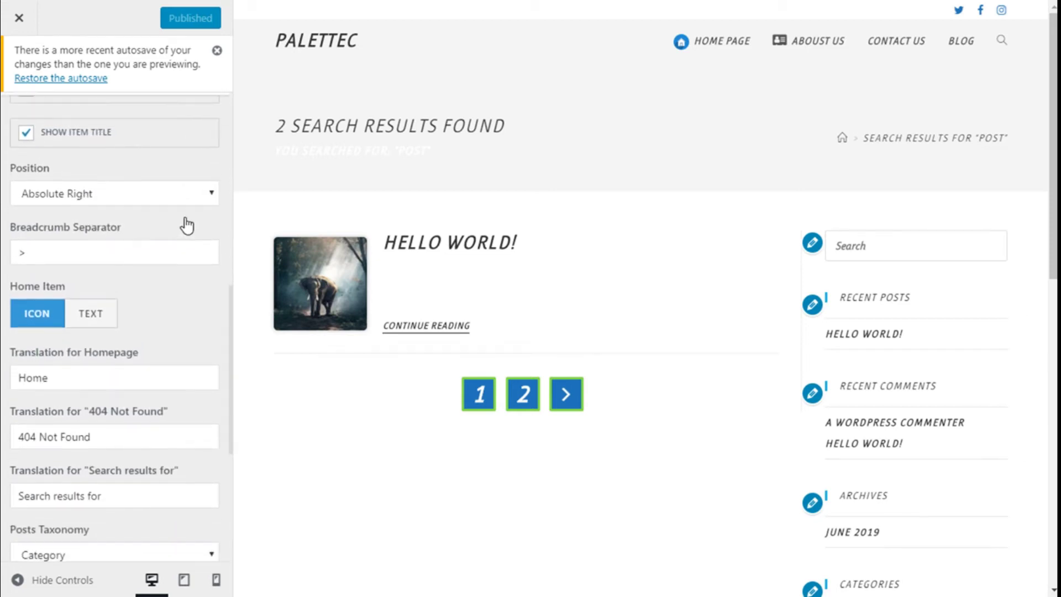
scroll(185, 225, up, 1)
click(114, 265)
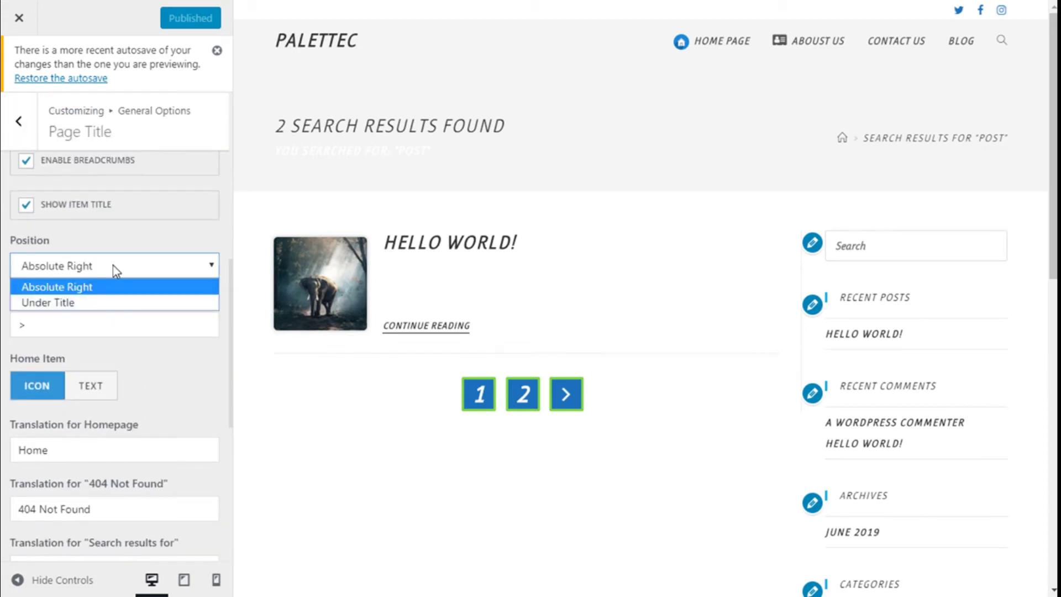
click(83, 295)
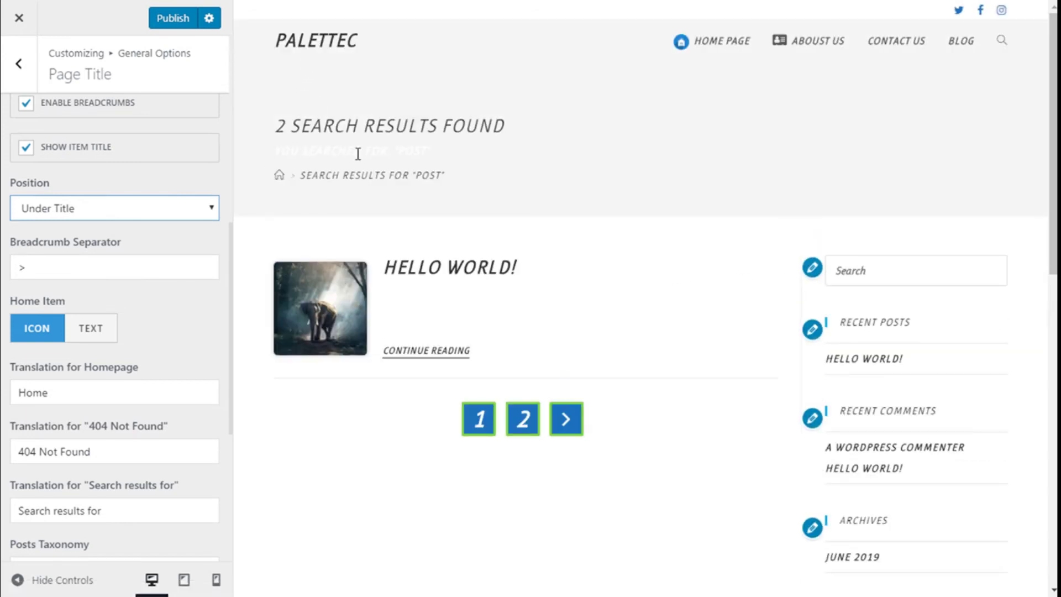
click(142, 210)
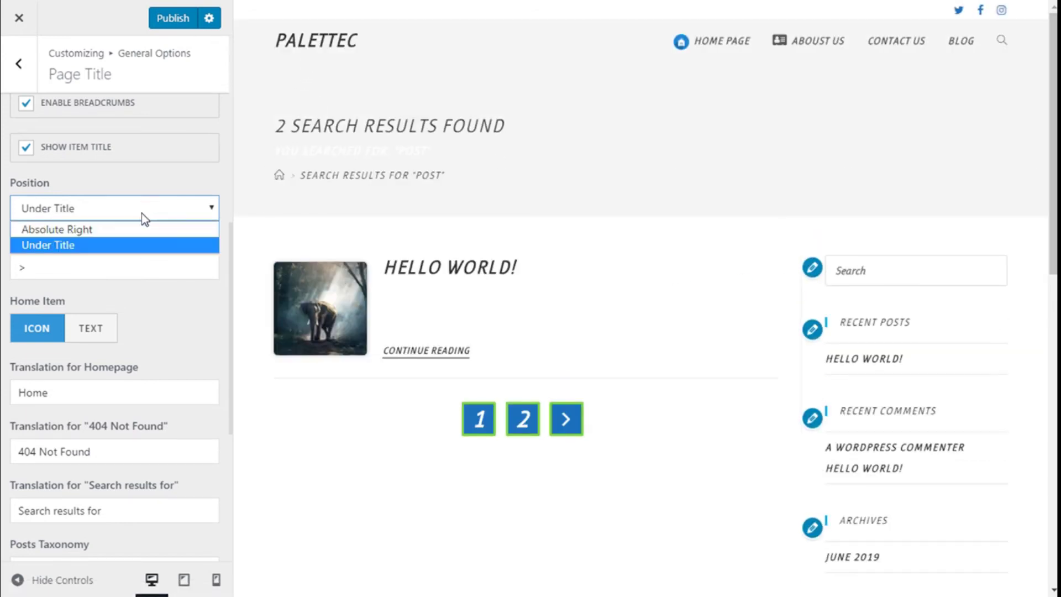
click(104, 231)
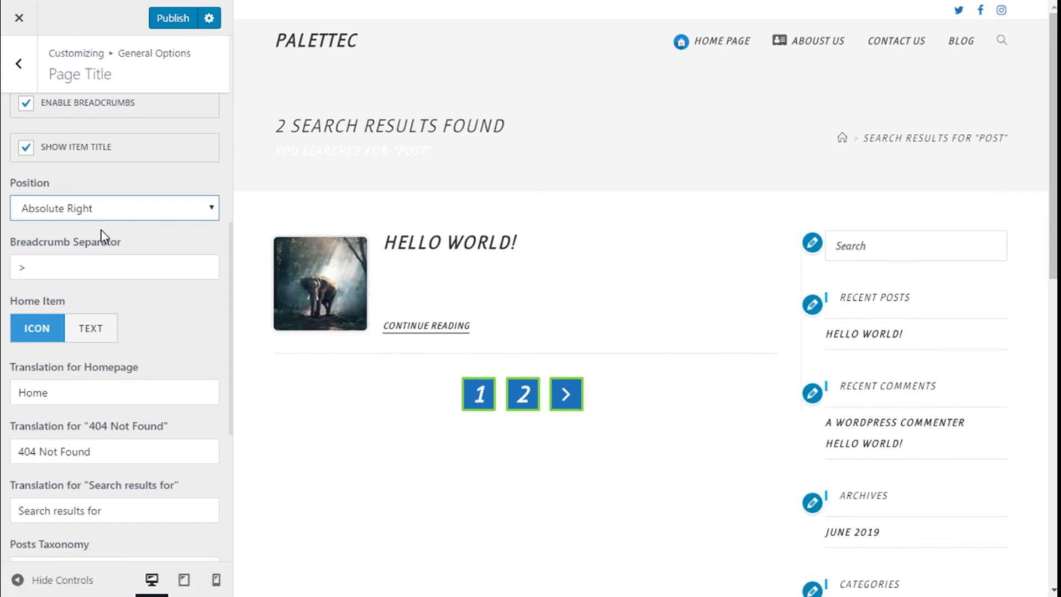
scroll(88, 230, down, 2)
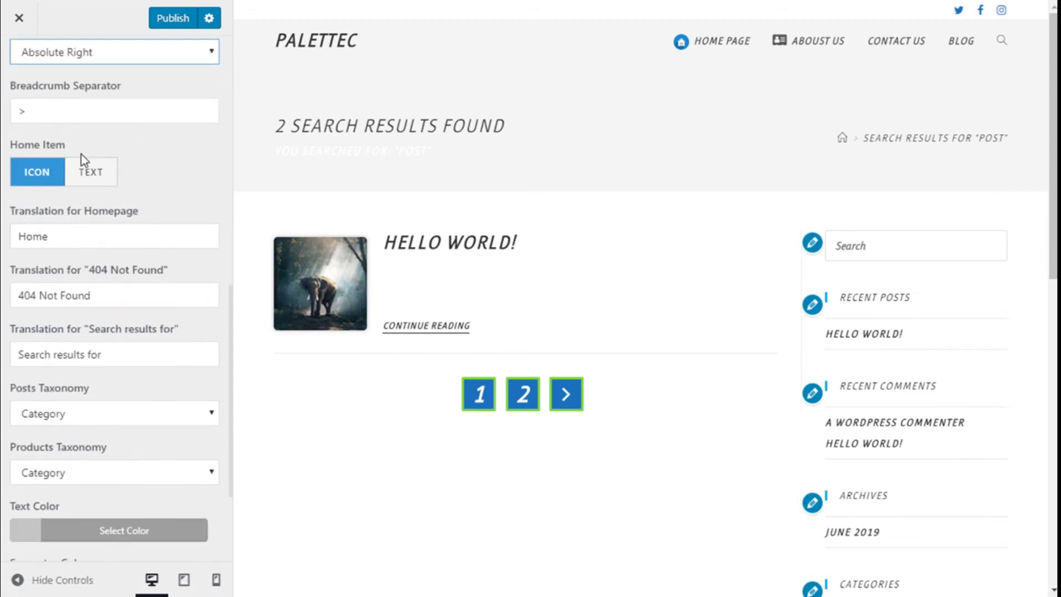
Change the search-results breadcrumb translation to 'Search result for'
click(55, 115)
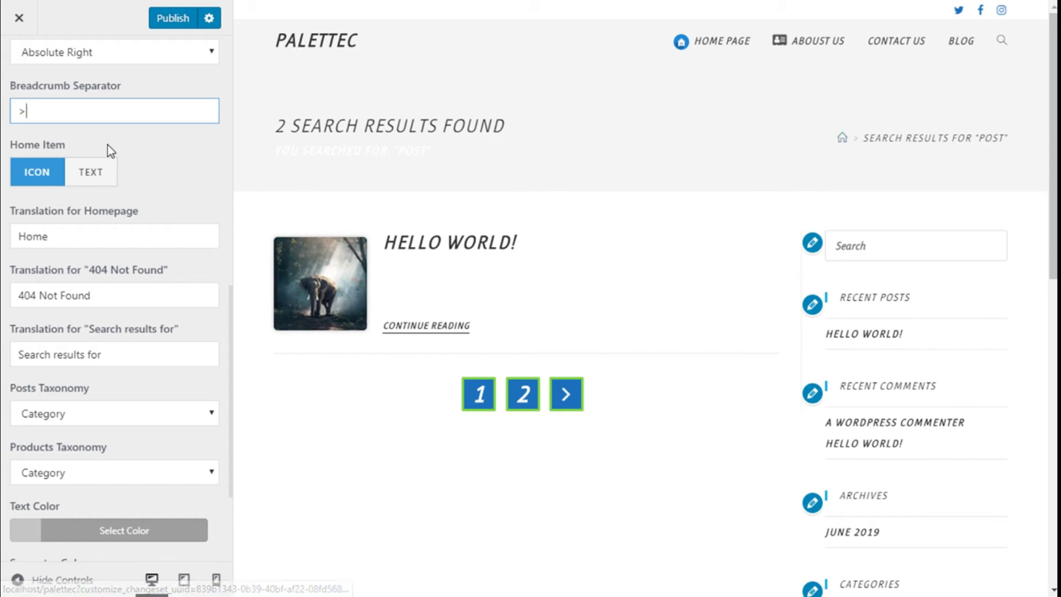
scroll(137, 163, down, 1)
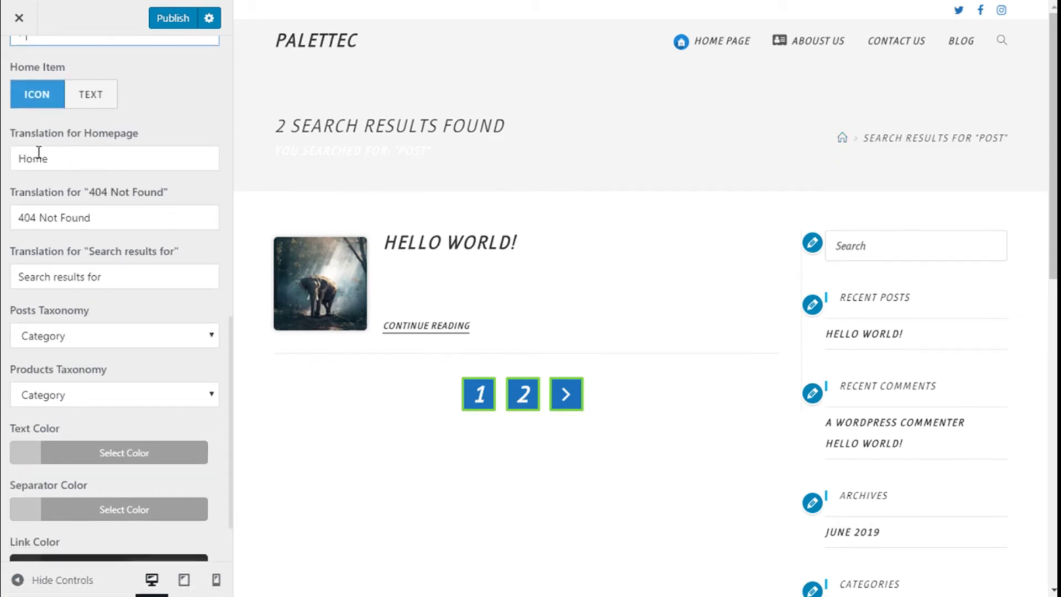
scroll(39, 159, down, 1)
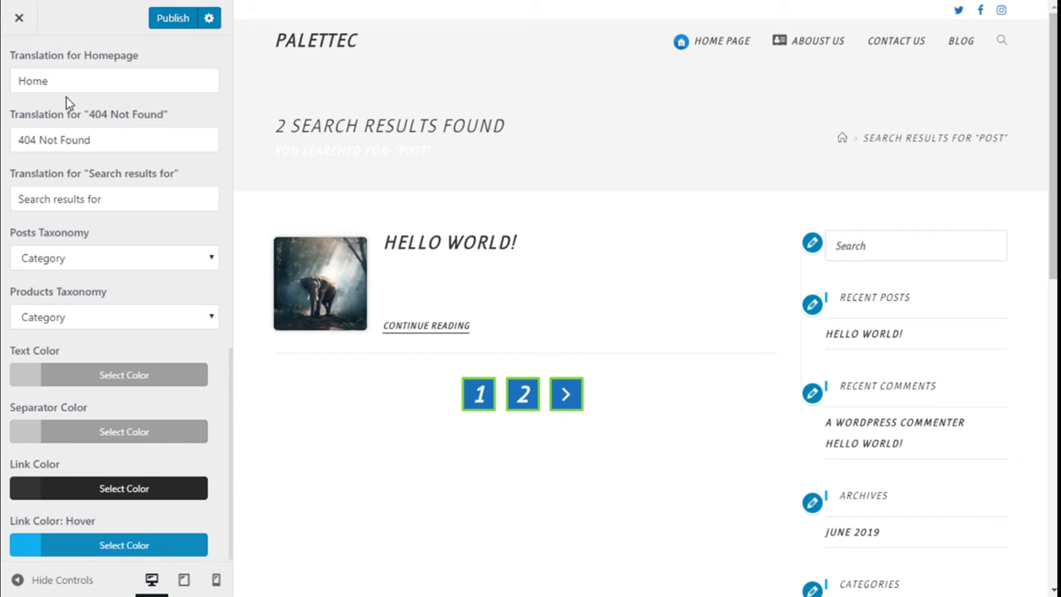
click(146, 199)
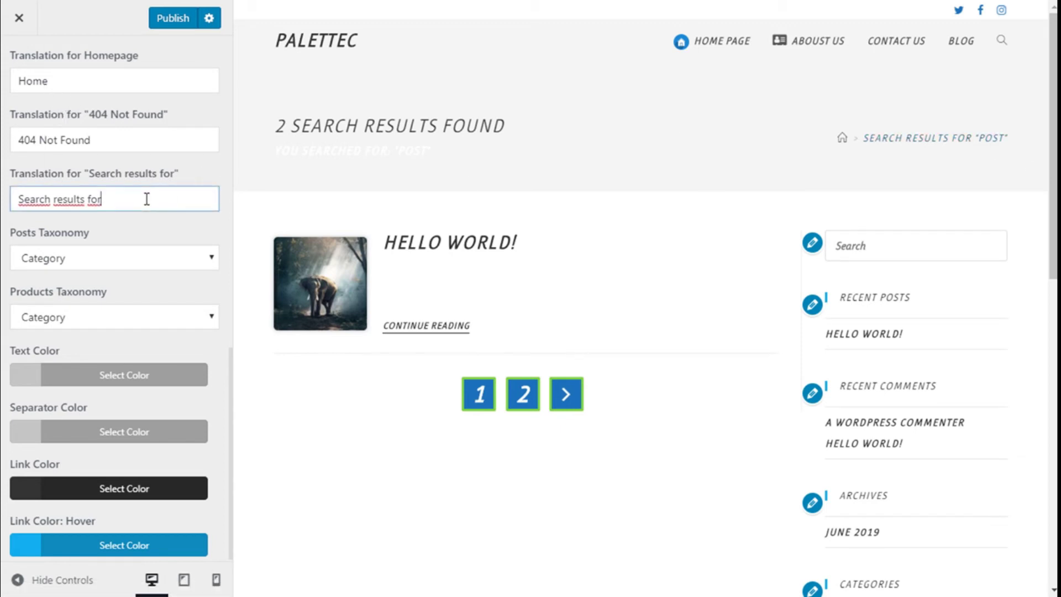
key(BackSpace)
key(BackSpace)
key(BackSpace)
key(BackSpace)
key(BackSpace)
key(BackSpace)
text(es)
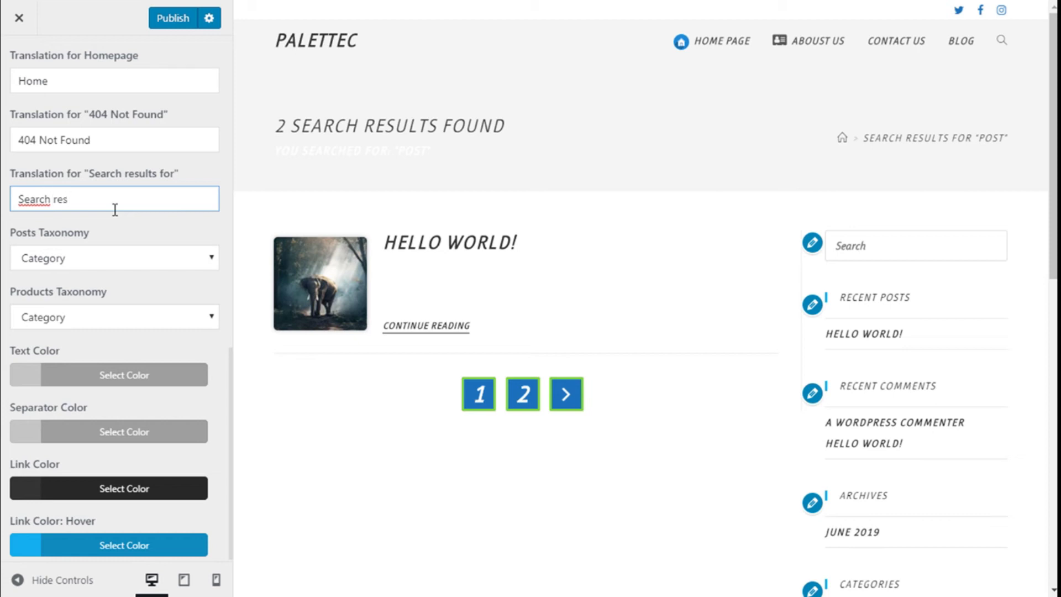
text(ult f)
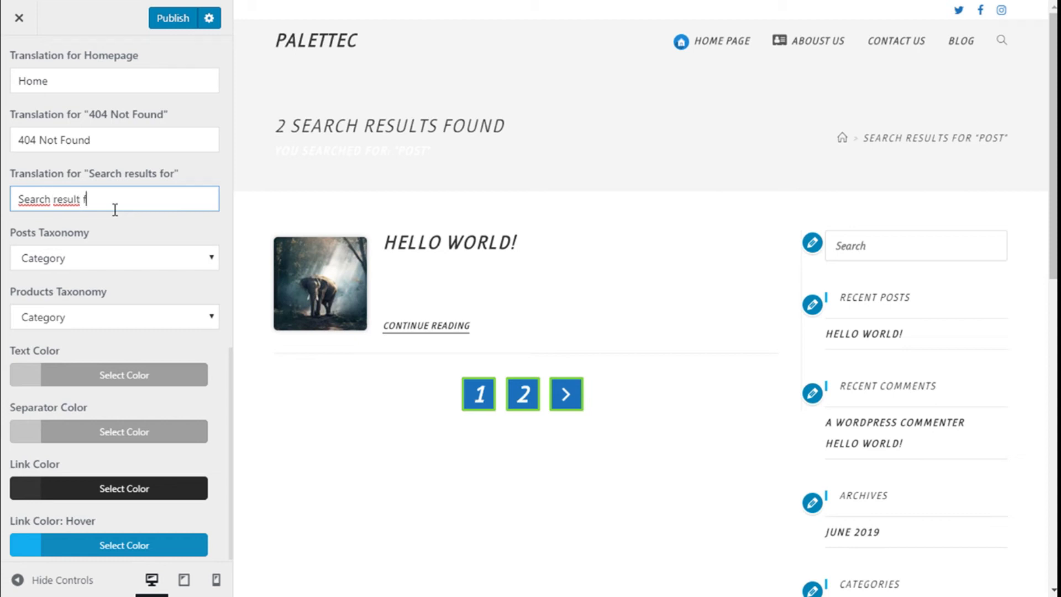
text(or)
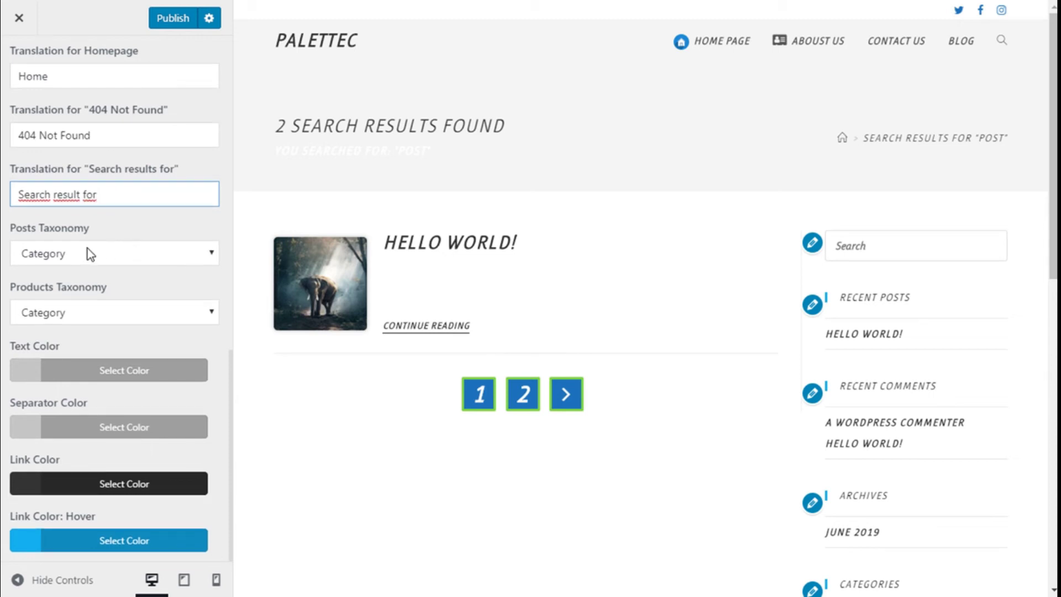
Keep Category as the breadcrumb taxonomy for both Posts and Products
click(85, 250)
click(86, 254)
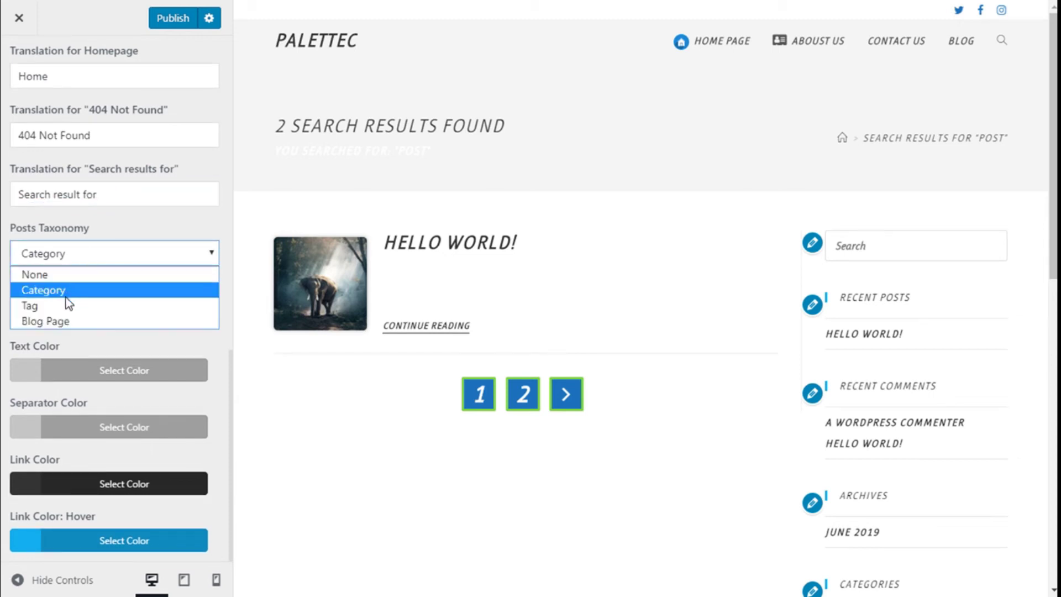
click(77, 255)
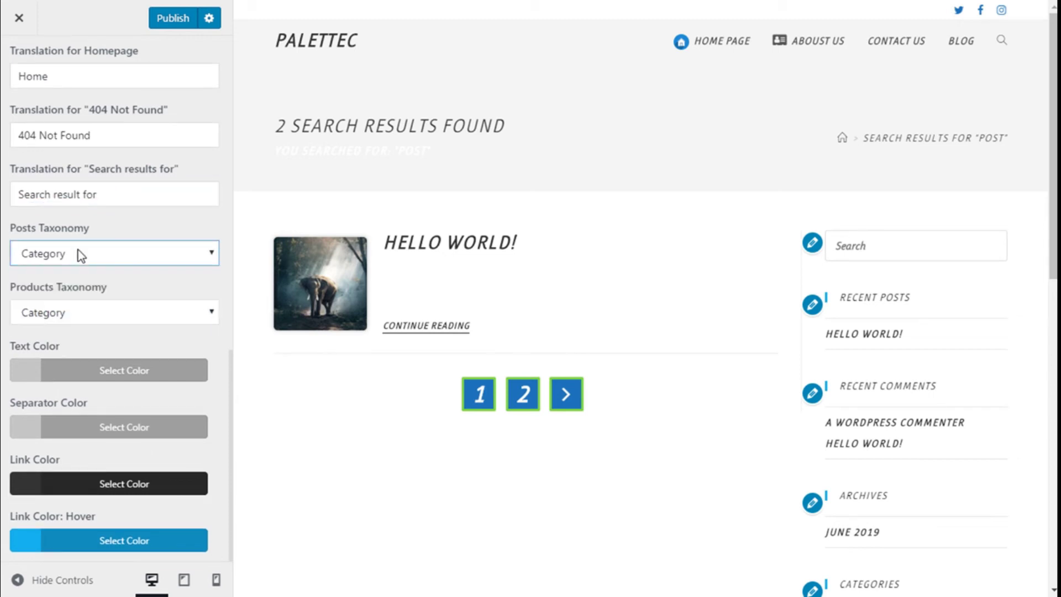
click(94, 309)
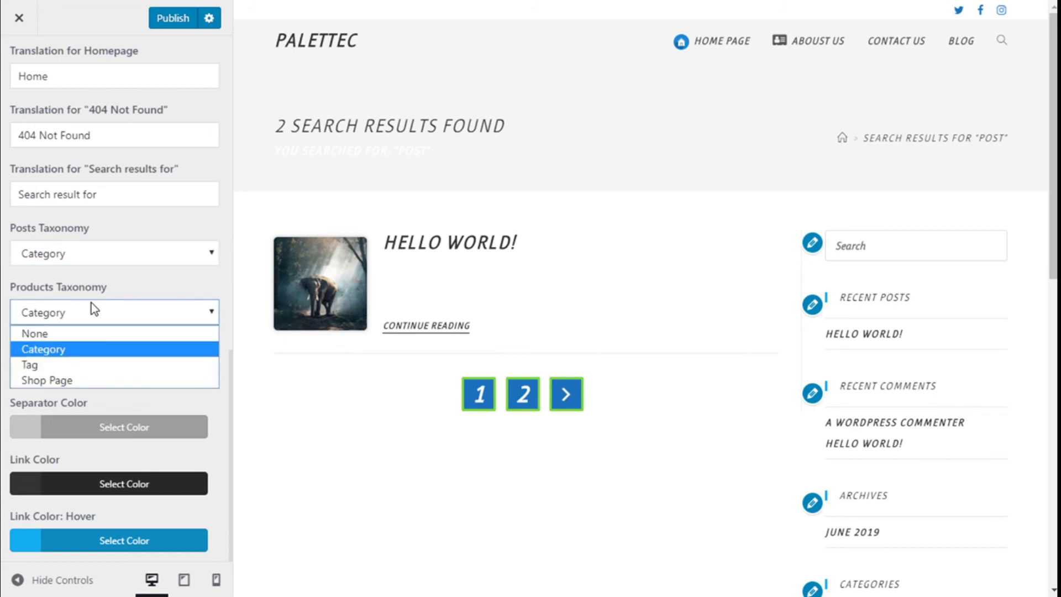
click(91, 303)
Make the breadcrumb text and separator colours blue (#1e73be)
click(108, 370)
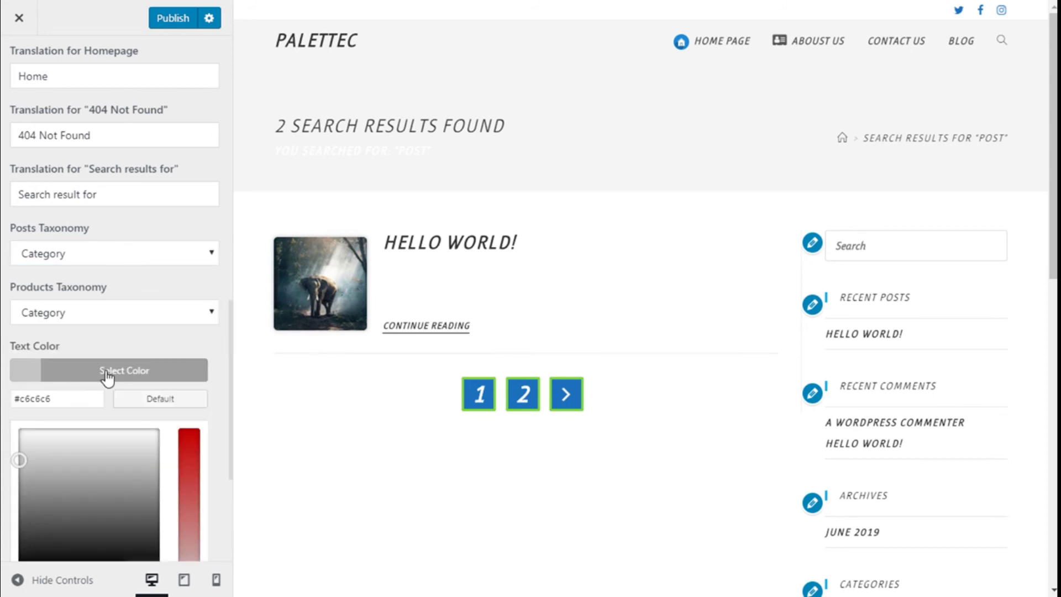
scroll(158, 273, down, 2)
scroll(165, 283, down, 1)
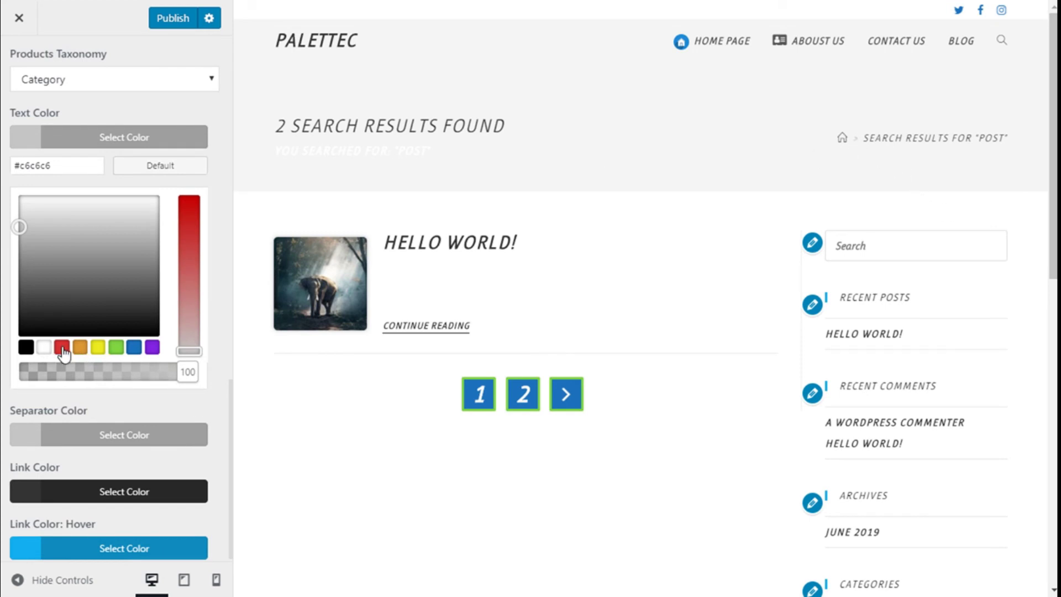
click(134, 347)
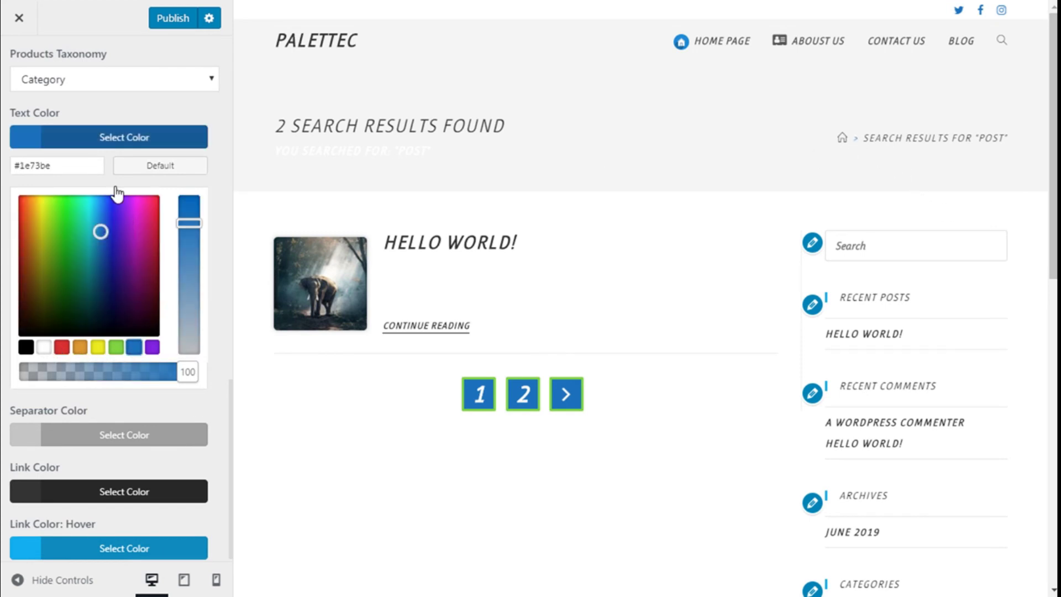
click(131, 141)
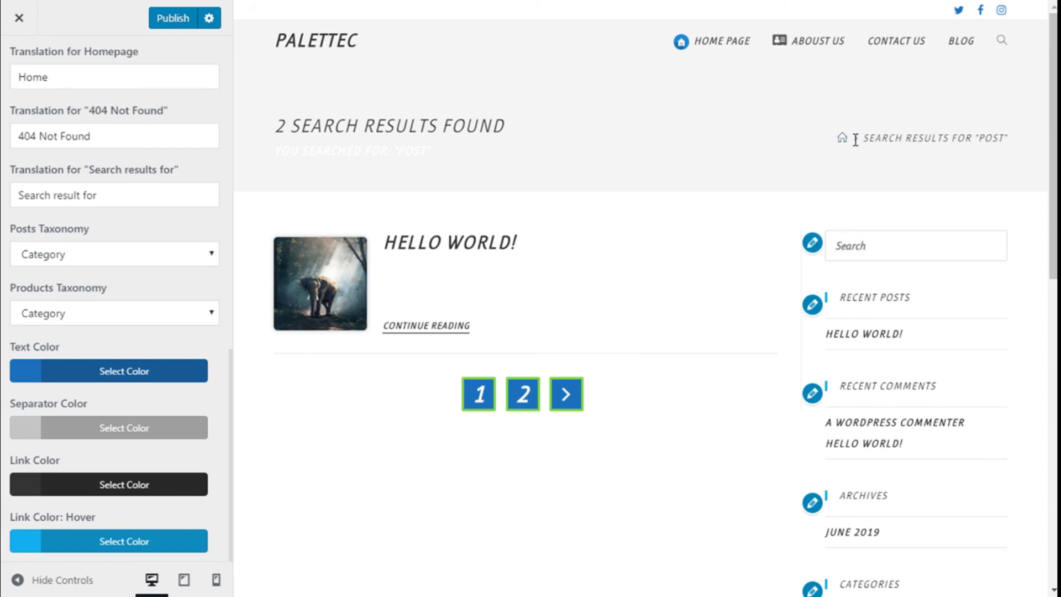
click(129, 428)
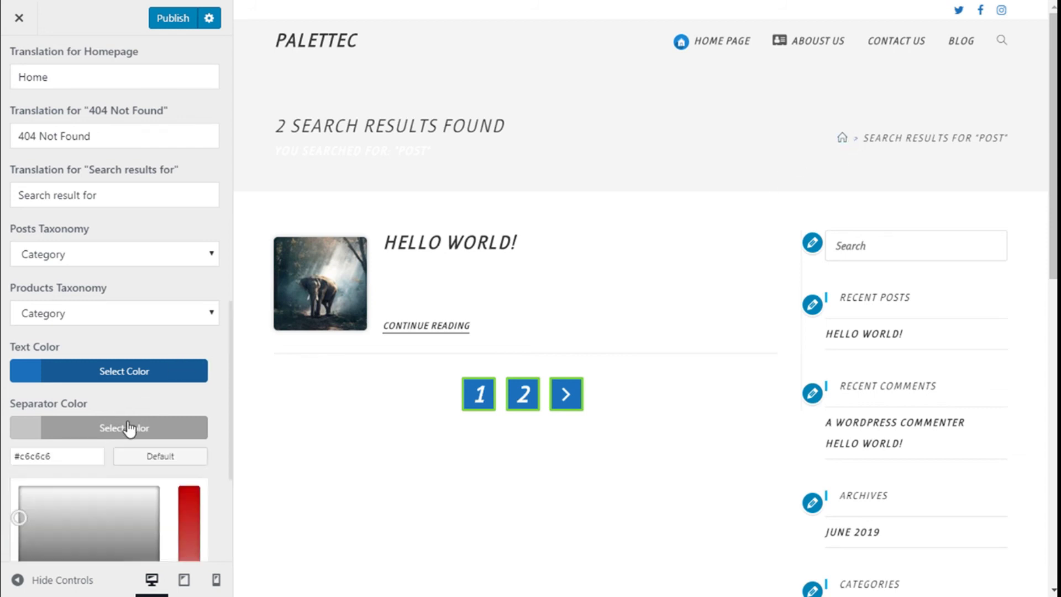
scroll(108, 475, down, 3)
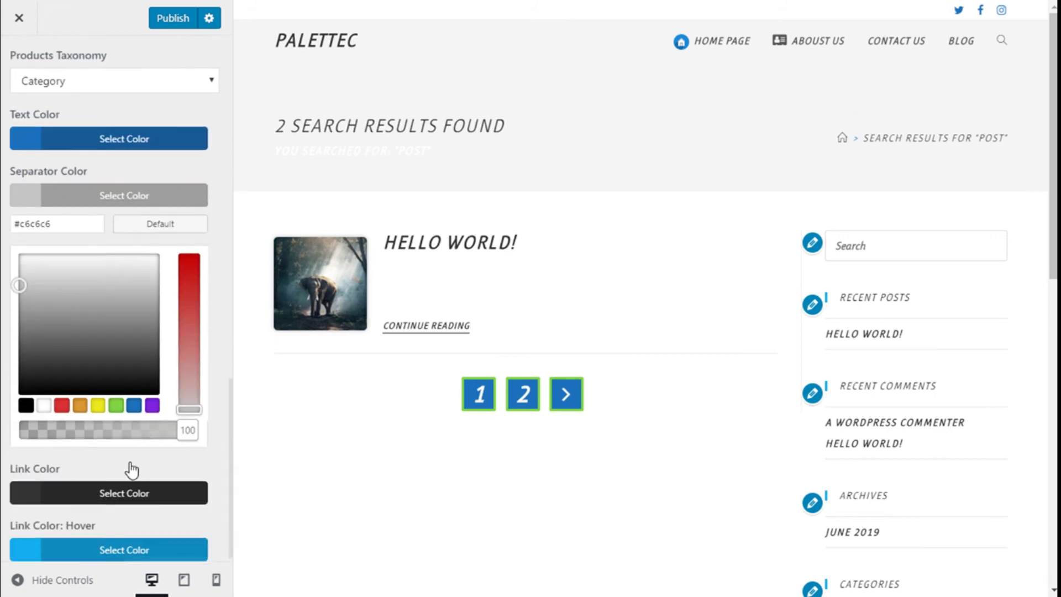
click(132, 404)
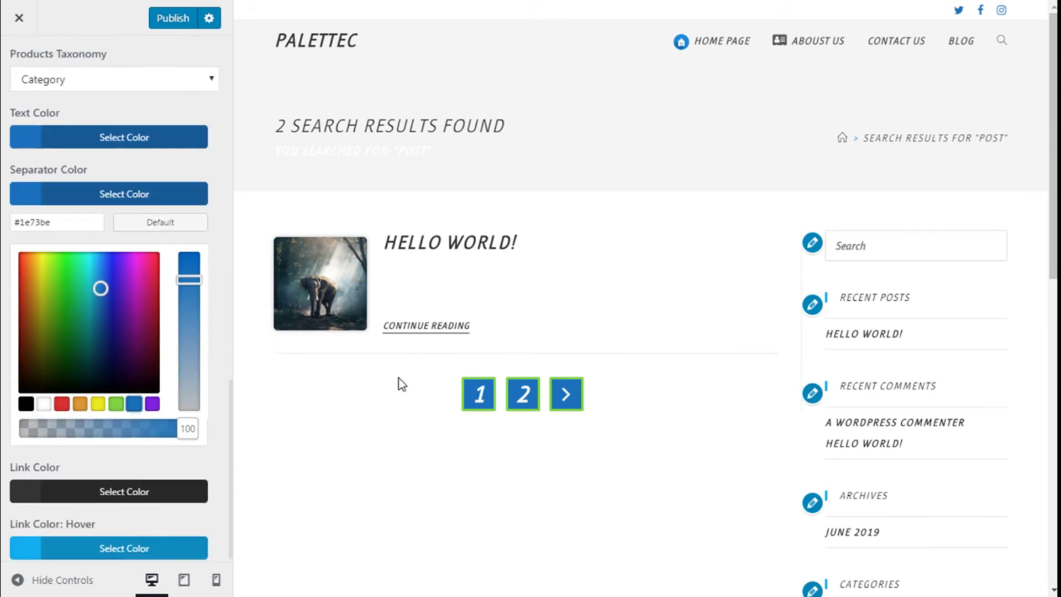
click(85, 197)
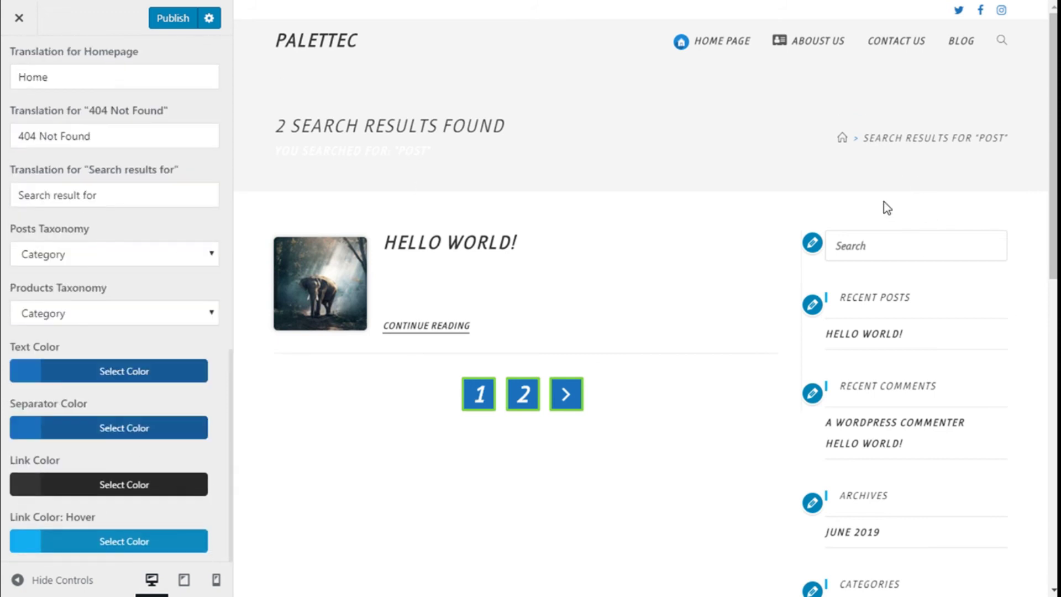
Make breadcrumb links blue, with an orange link hover colour
click(116, 484)
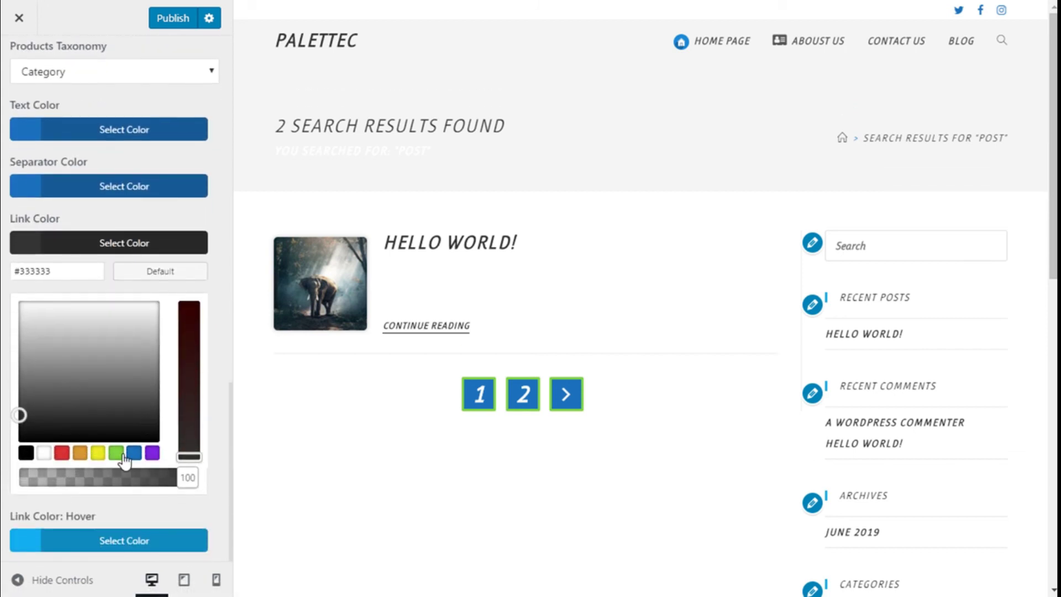
click(131, 453)
click(108, 243)
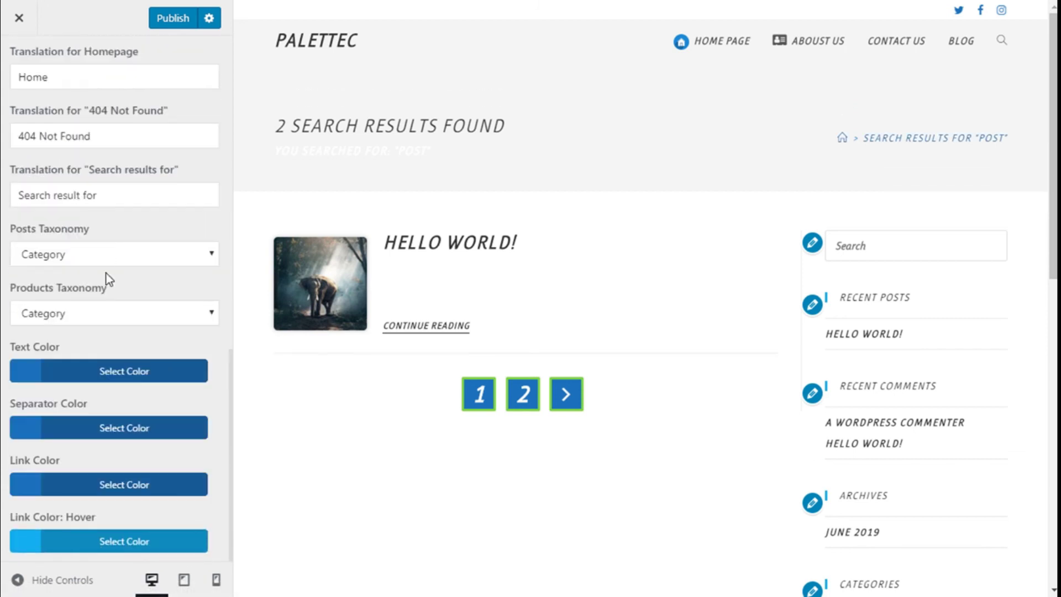
click(121, 540)
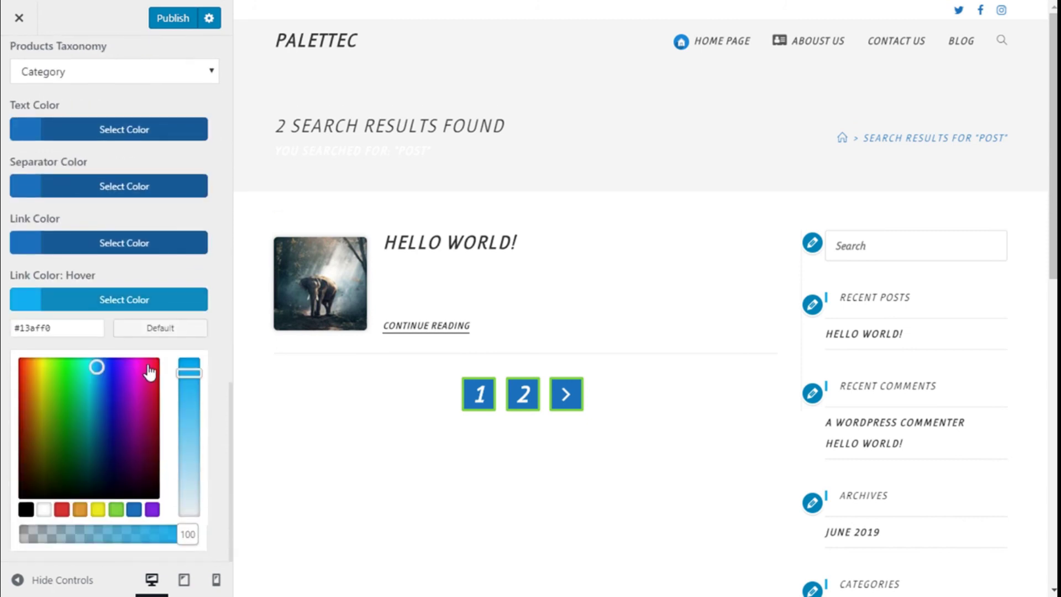
click(79, 508)
click(125, 299)
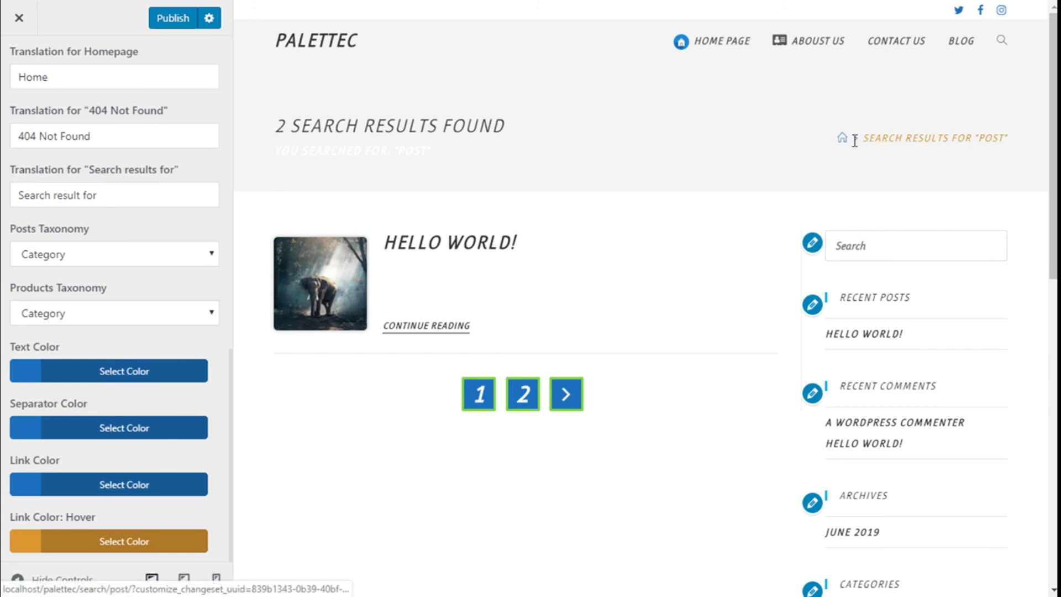
scroll(54, 373, up, 1)
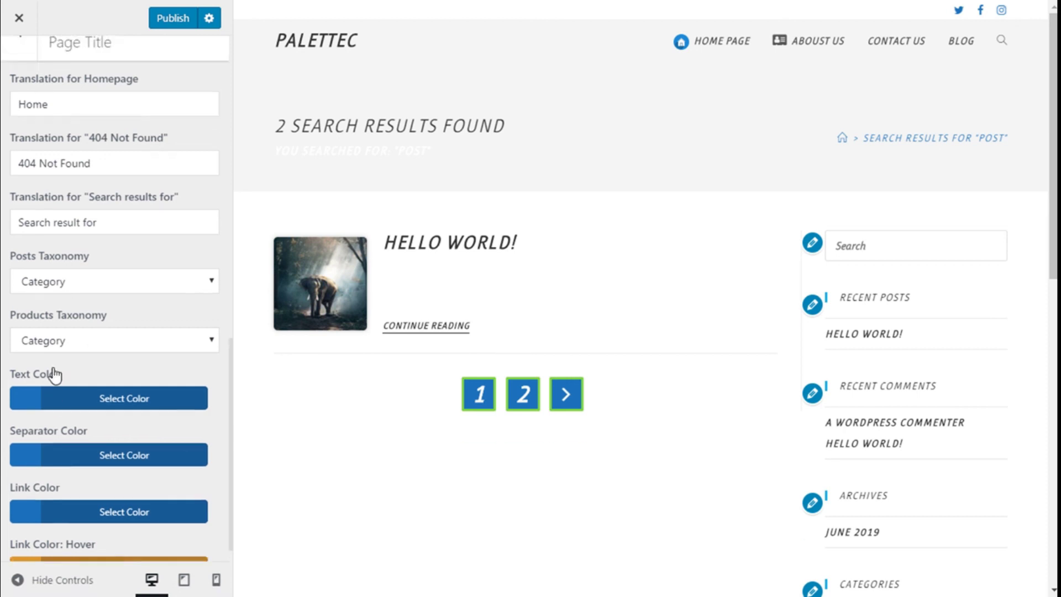
scroll(54, 373, up, 3)
scroll(54, 373, up, 3)
scroll(54, 373, up, 2)
scroll(85, 353, down, 2)
scroll(86, 352, down, 2)
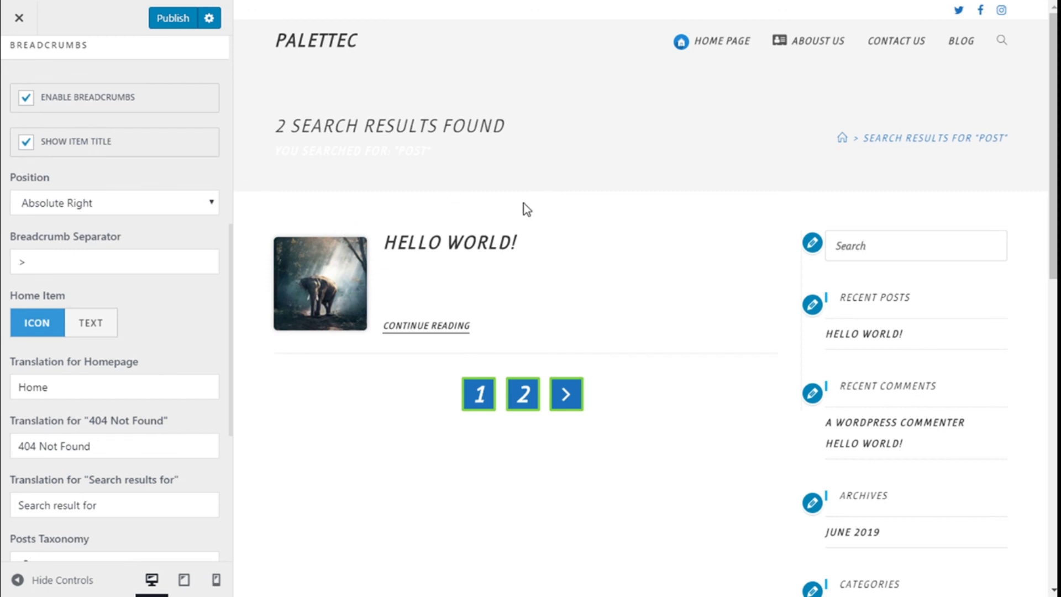
Publish the breadcrumb colour and translation changes to the live site
click(165, 24)
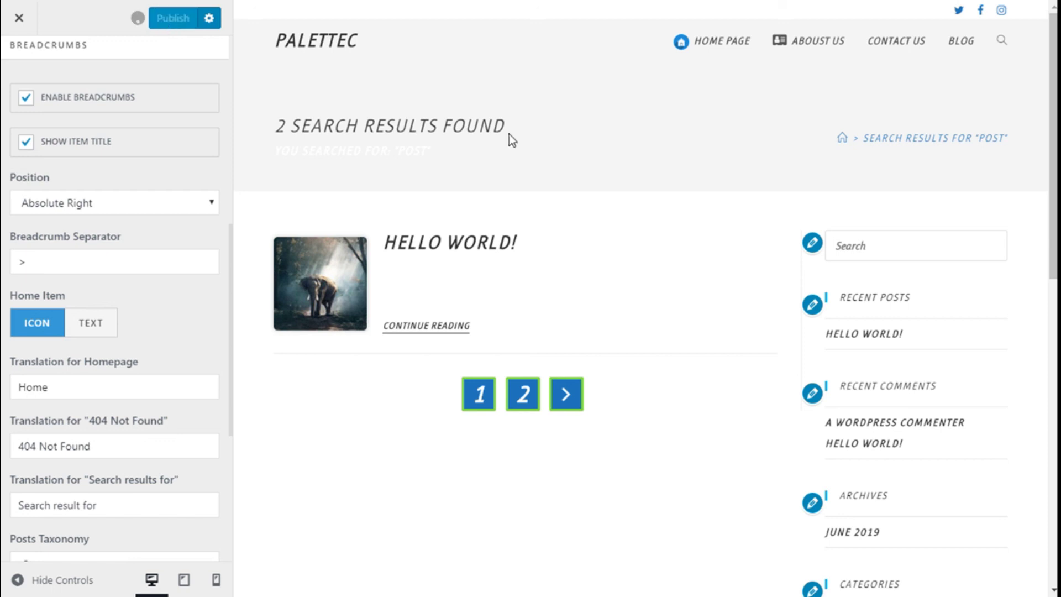